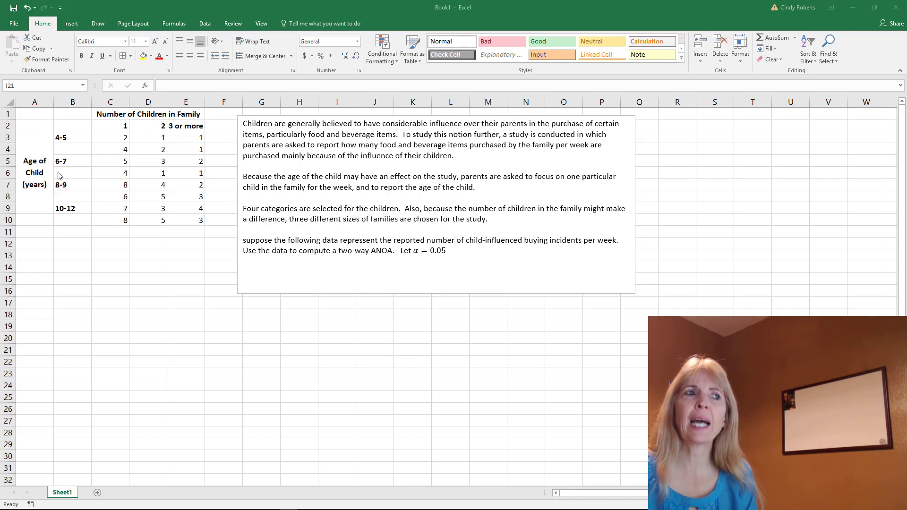
# From Data > Data Analysis, choose Anova: Two-Factor With Replication to open its settings.
pyautogui.click(80, 138)
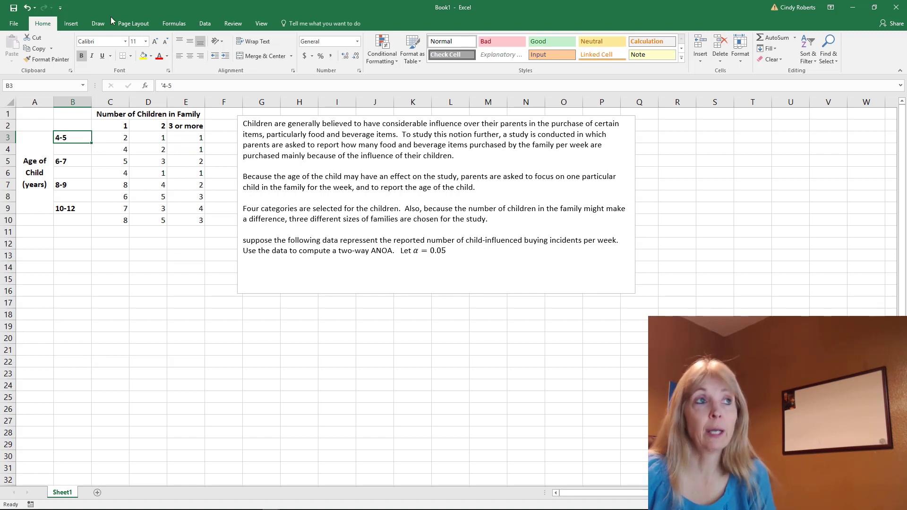
pyautogui.click(204, 24)
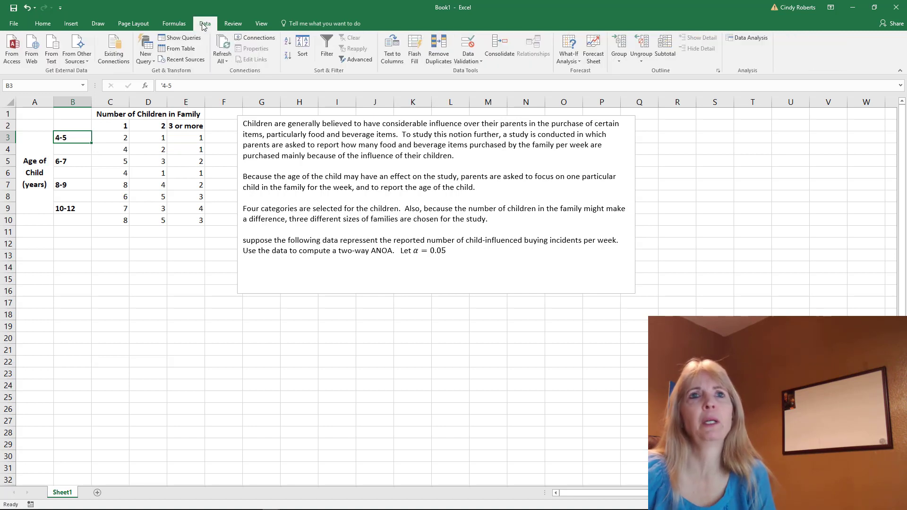
pyautogui.click(758, 41)
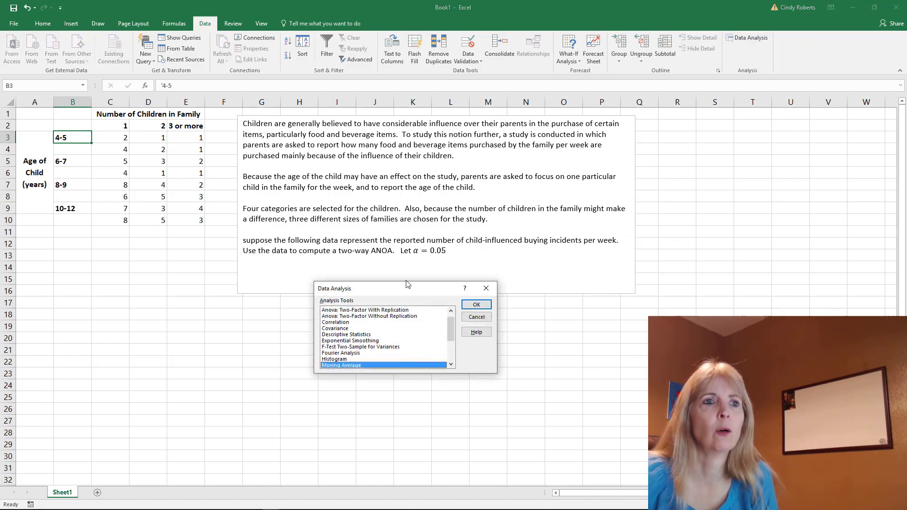
pyautogui.moveTo(406, 282); pyautogui.dragTo(182, 255)
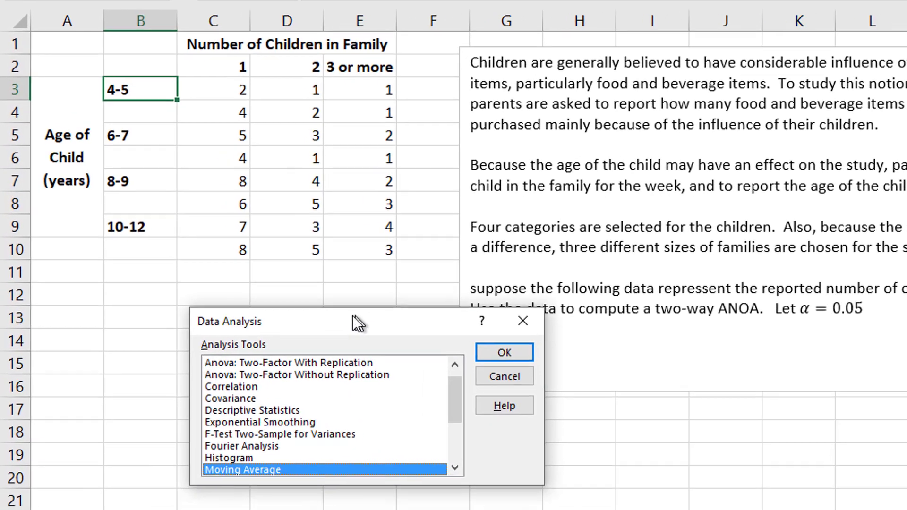
pyautogui.moveTo(352, 316); pyautogui.dragTo(309, 314)
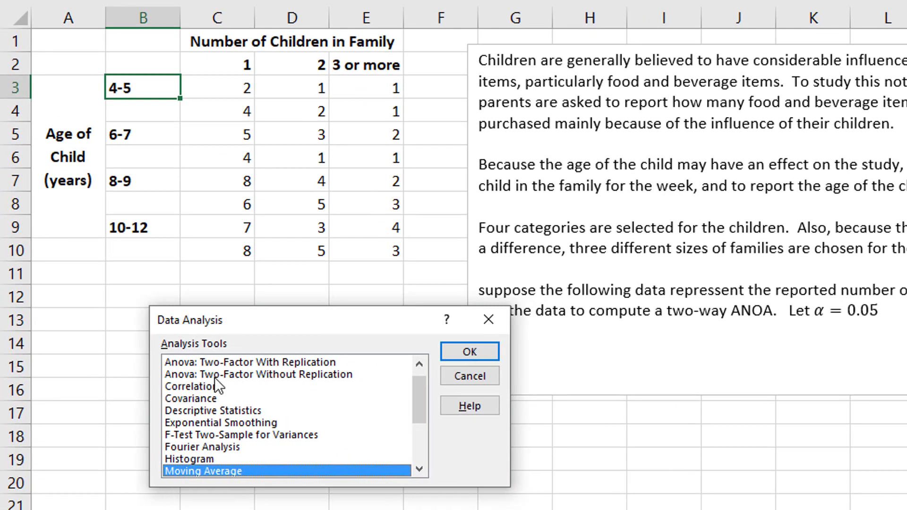
pyautogui.click(284, 362)
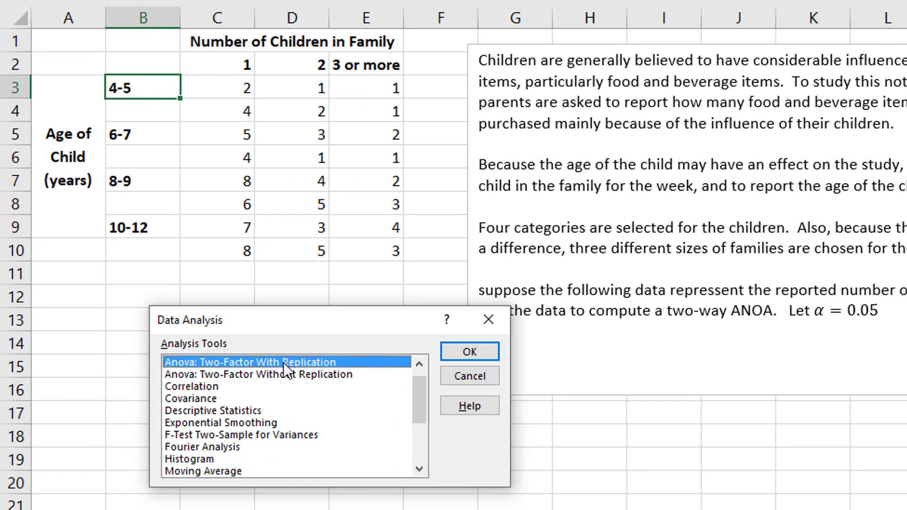
pyautogui.click(471, 357)
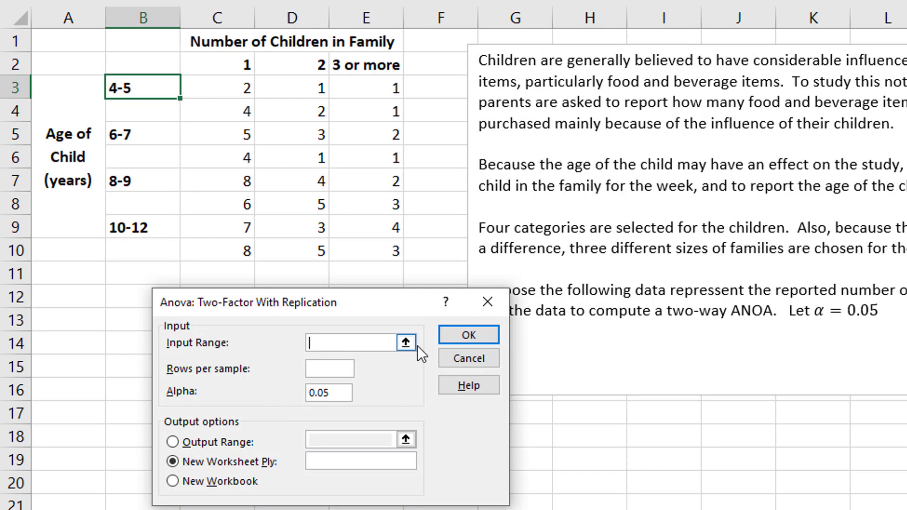
# Set the ANOVA input range to $A$1:$E$10 with 2 rows per sample.
pyautogui.click(406, 343)
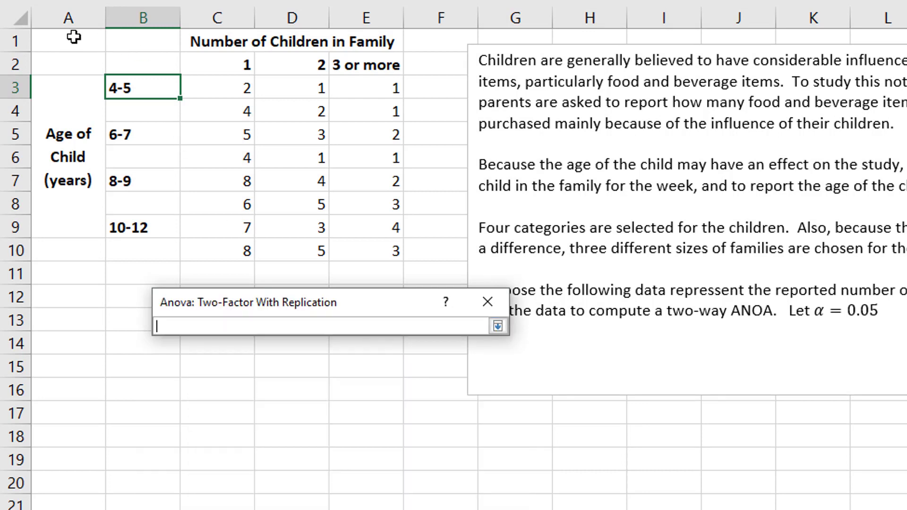
pyautogui.moveTo(71, 38); pyautogui.dragTo(378, 227)
pyautogui.moveTo(310, 123); pyautogui.dragTo(363, 251)
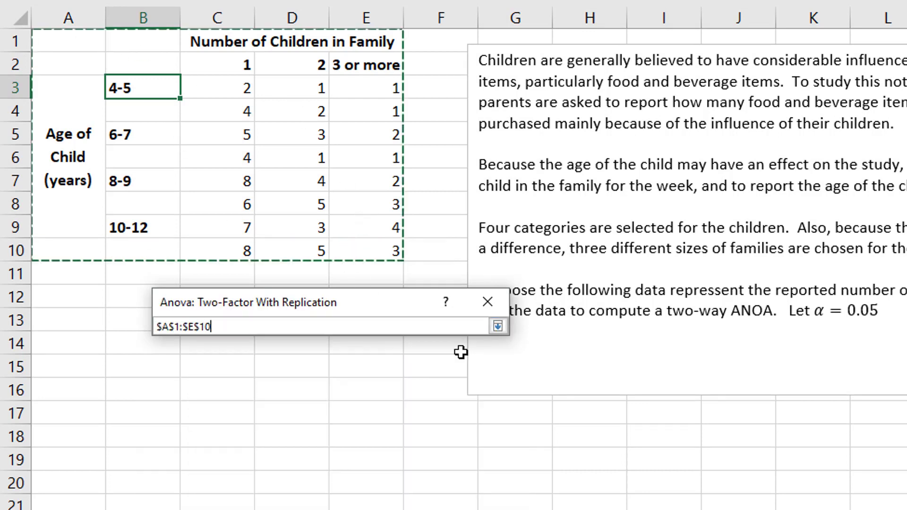
pyautogui.click(487, 331)
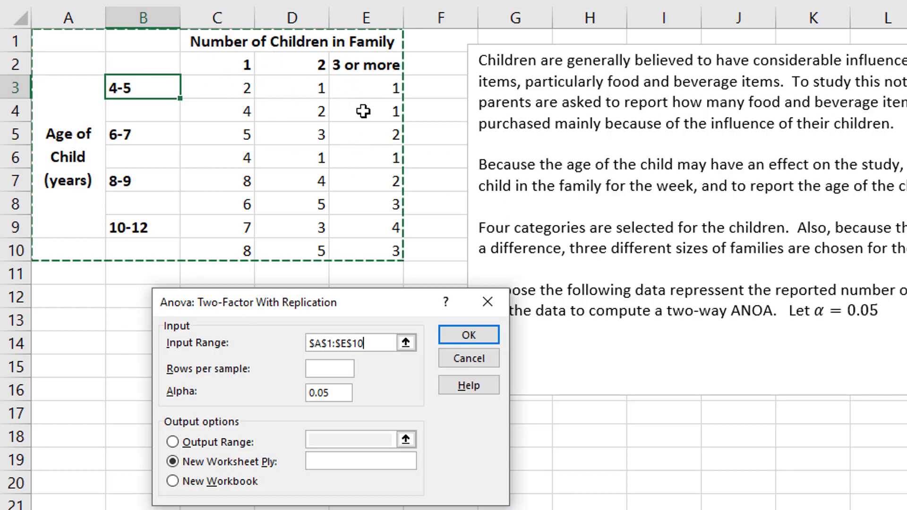
pyautogui.click(335, 369)
pyautogui.write('2')
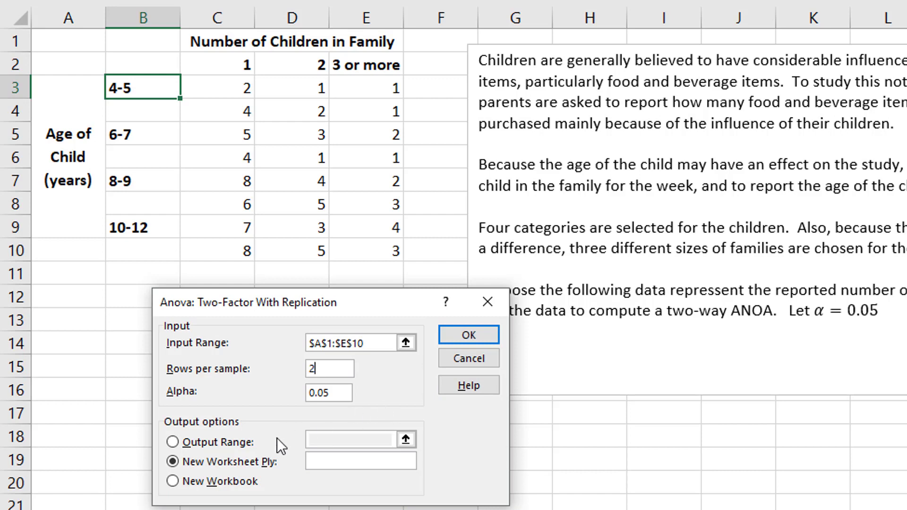
# Direct output to cell $A$15 and run the ANOVA, which returns an unequal-rows error.
pyautogui.click(182, 443)
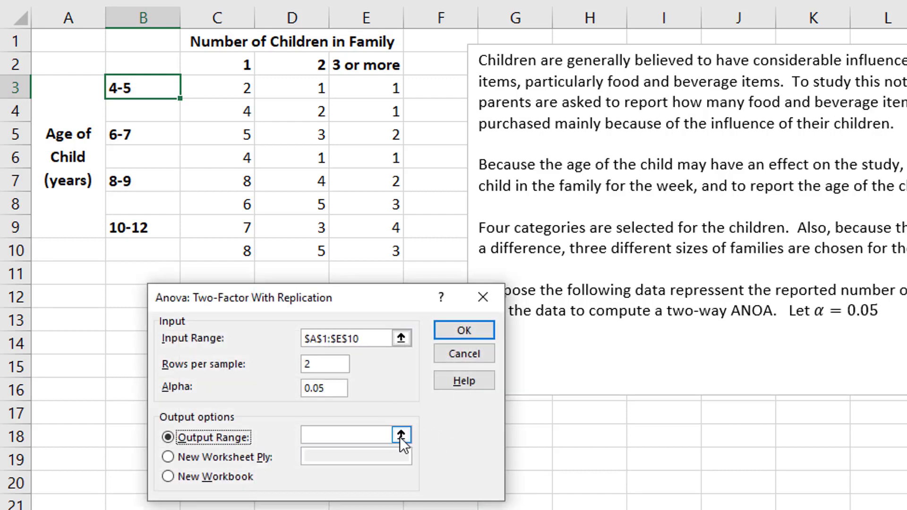
pyautogui.click(400, 436)
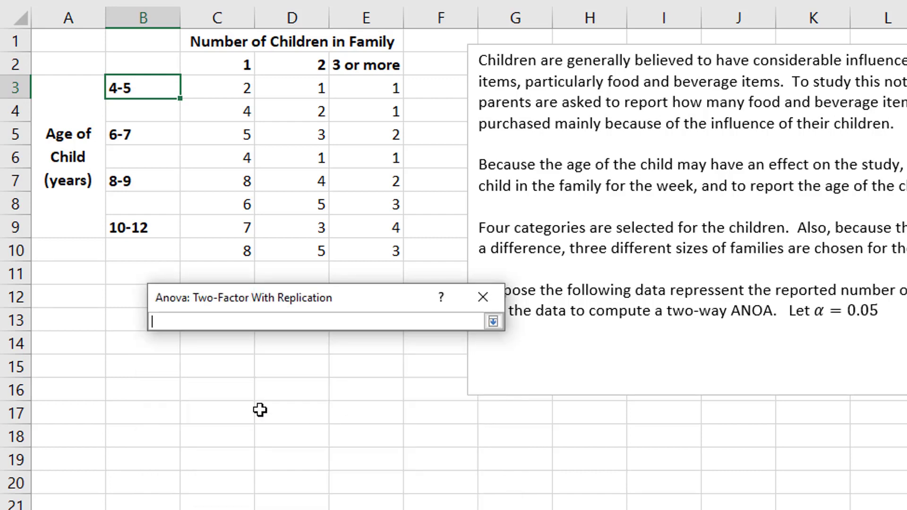
pyautogui.click(71, 365)
pyautogui.click(493, 321)
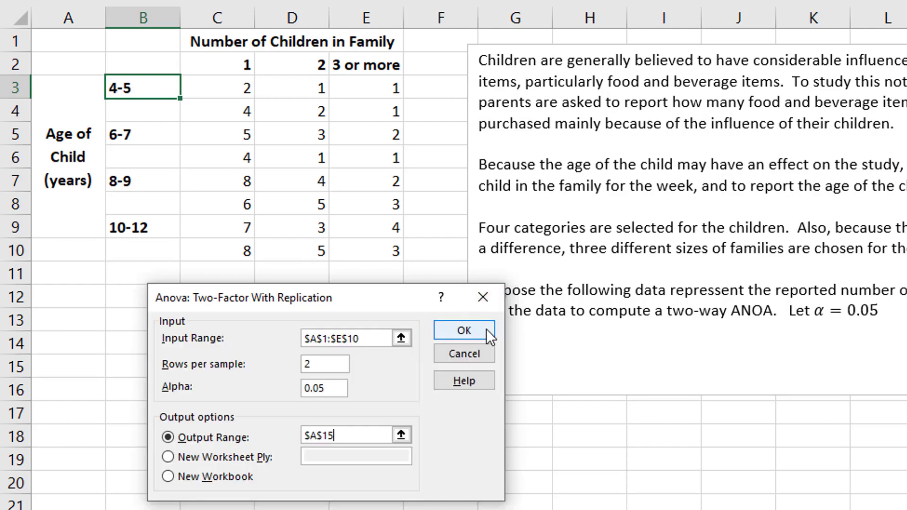
pyautogui.click(486, 328)
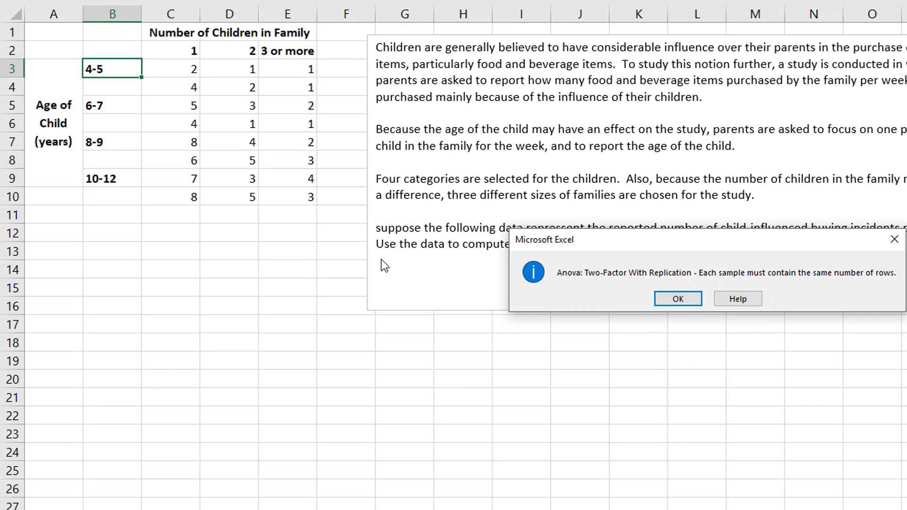
# Dismiss the error and rerun the ANOVA with input range $B$2:$E$10.
pyautogui.click(677, 300)
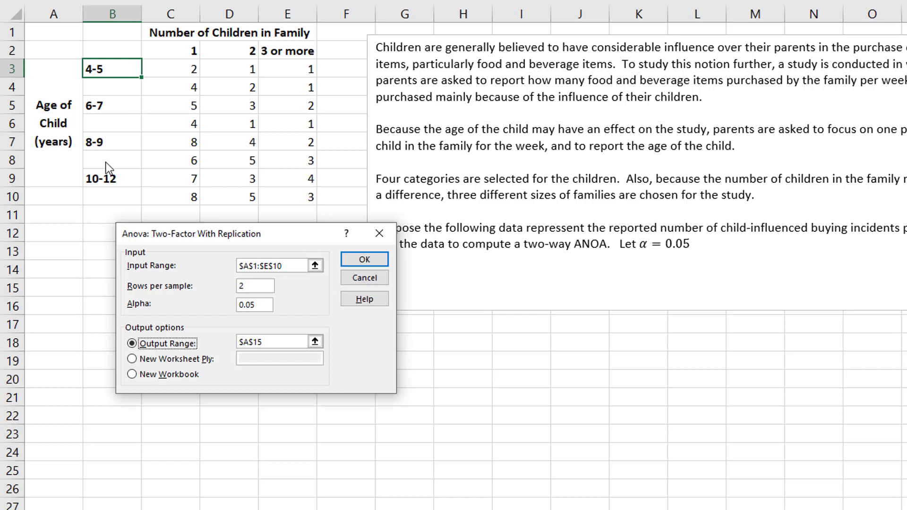
pyautogui.click(315, 266)
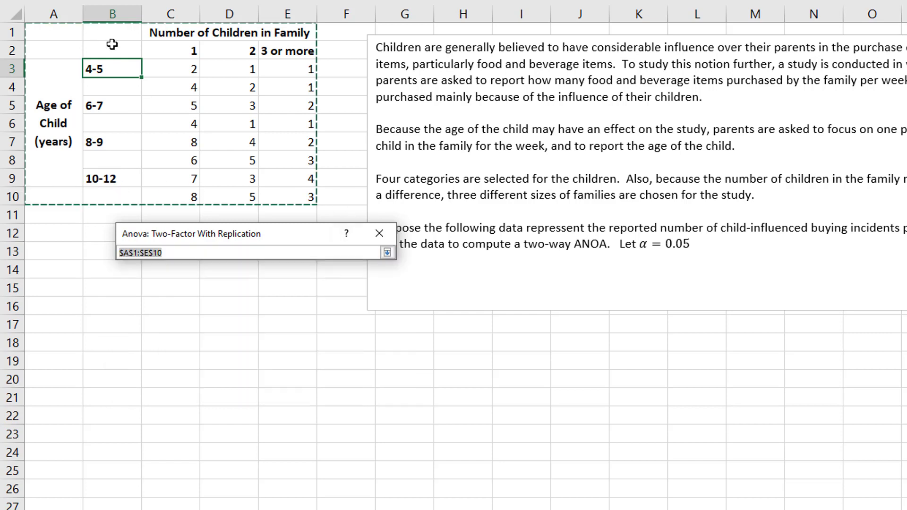
pyautogui.moveTo(103, 47); pyautogui.dragTo(293, 197)
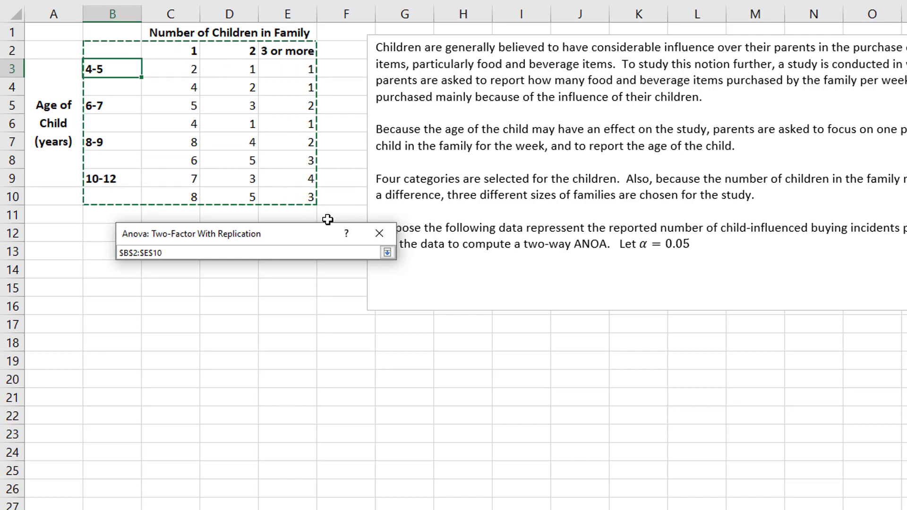
pyautogui.click(387, 252)
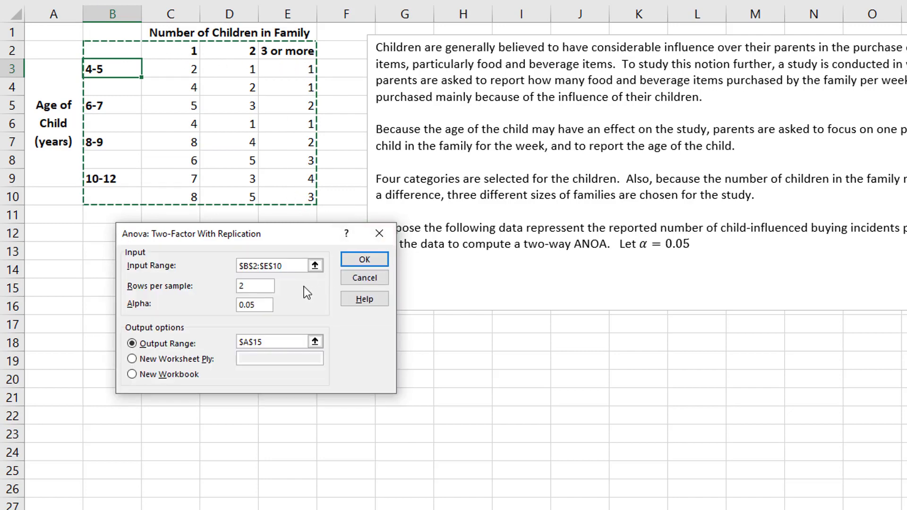
pyautogui.click(364, 263)
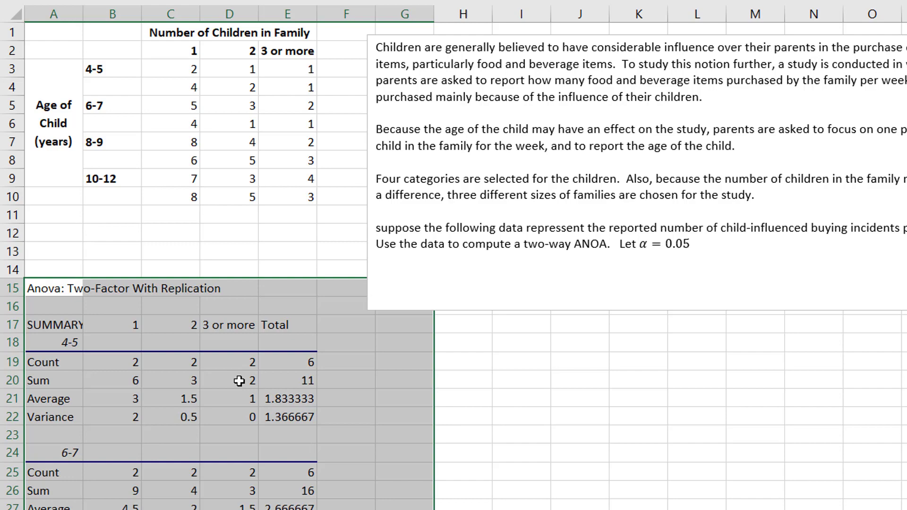
# Scroll down to the ANOVA table with the Sample, Columns and Interaction p-values, then deselect.
pyautogui.scroll(-1, 227, 369)
pyautogui.scroll(-4, 511, 256)
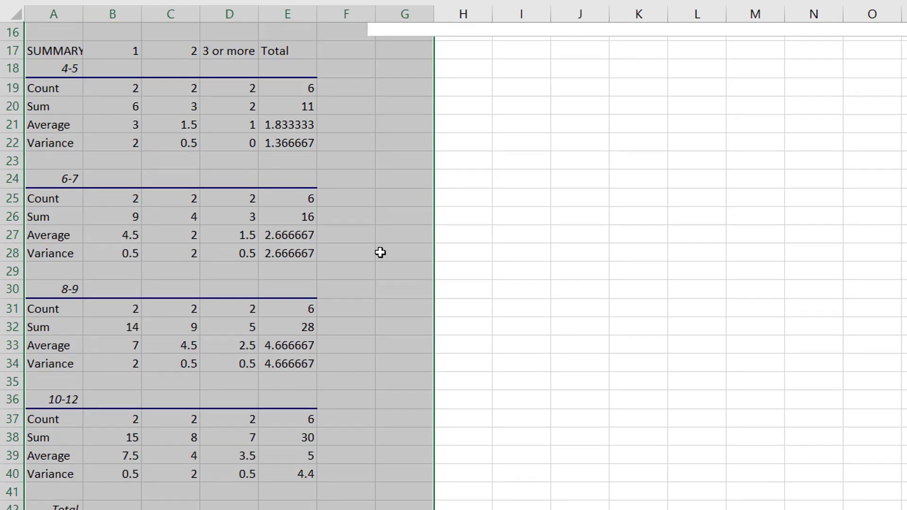
pyautogui.scroll(-2, 477, 266)
pyautogui.scroll(-2, 496, 257)
pyautogui.scroll(3, 566, 284)
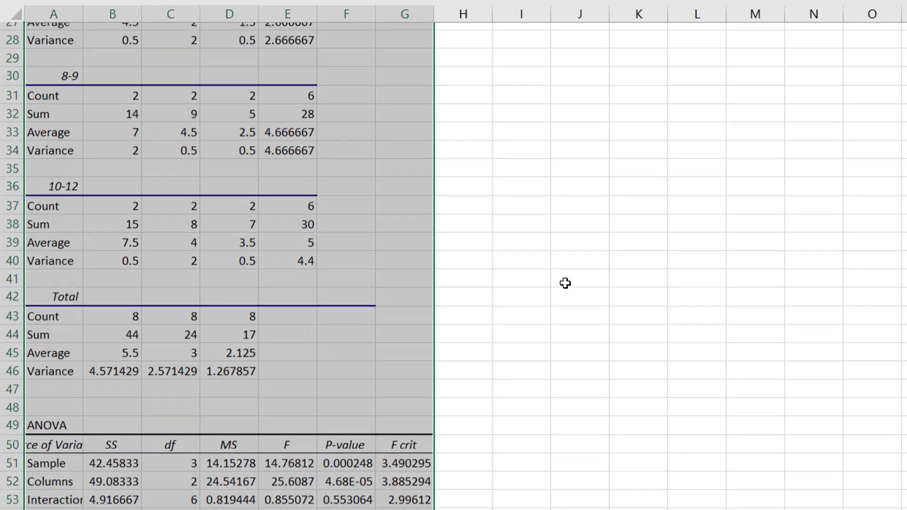
pyautogui.scroll(-7, 203, 224)
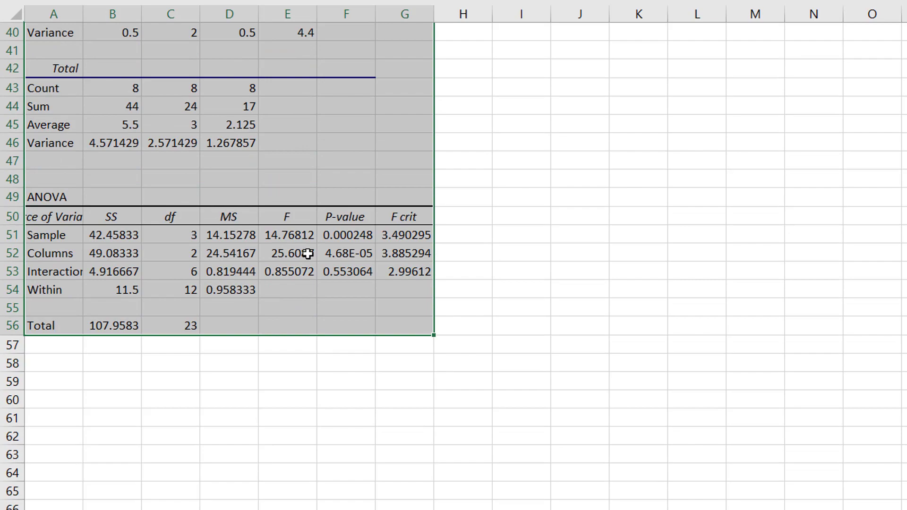
pyautogui.click(506, 247)
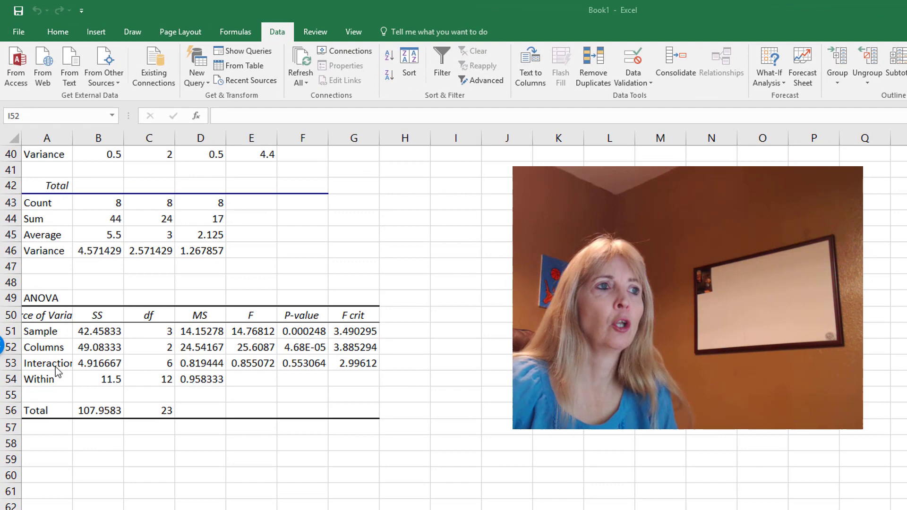
# AutoFit column A so 'Source of Variation' and 'Interaction' display in full.
pyautogui.doubleClick(73, 138)
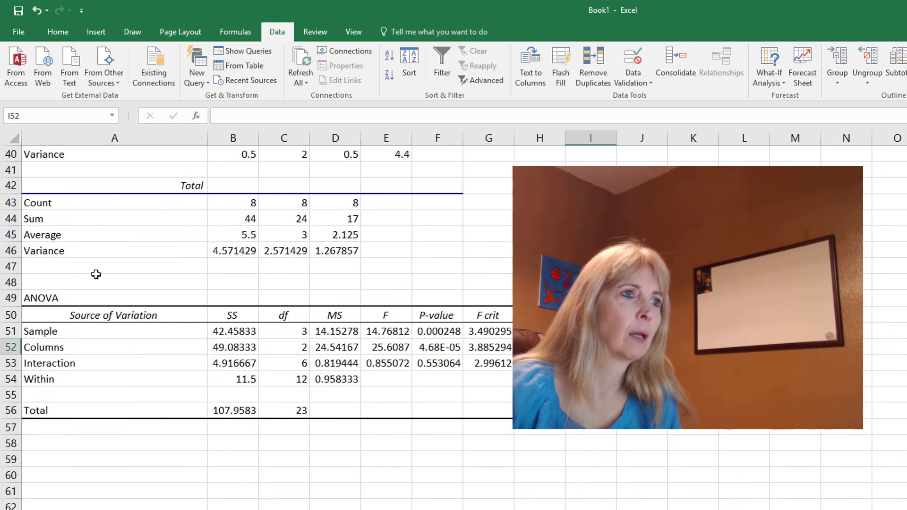
pyautogui.click(136, 360)
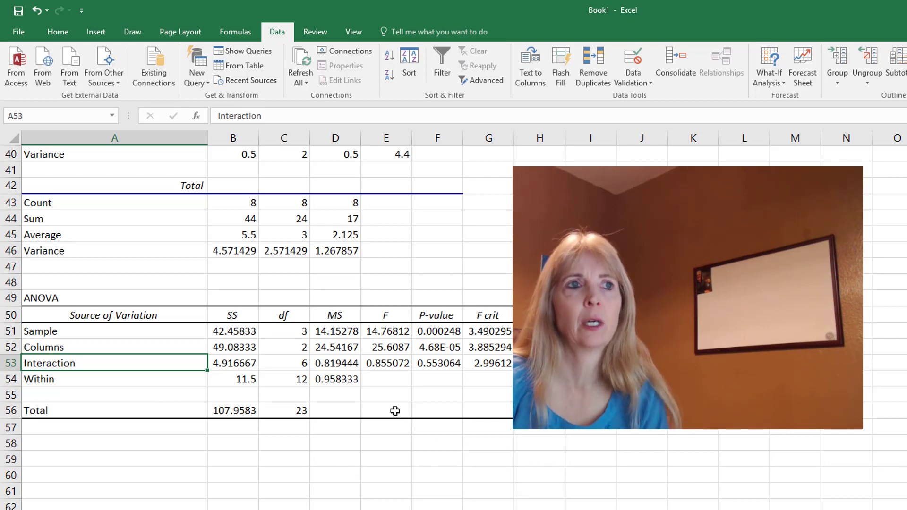
pyautogui.click(388, 365)
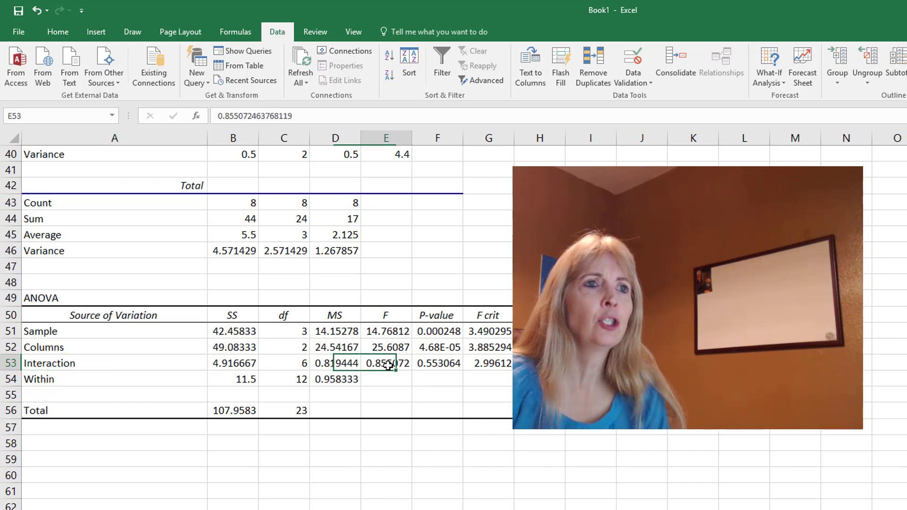
pyautogui.click(456, 365)
pyautogui.click(393, 367)
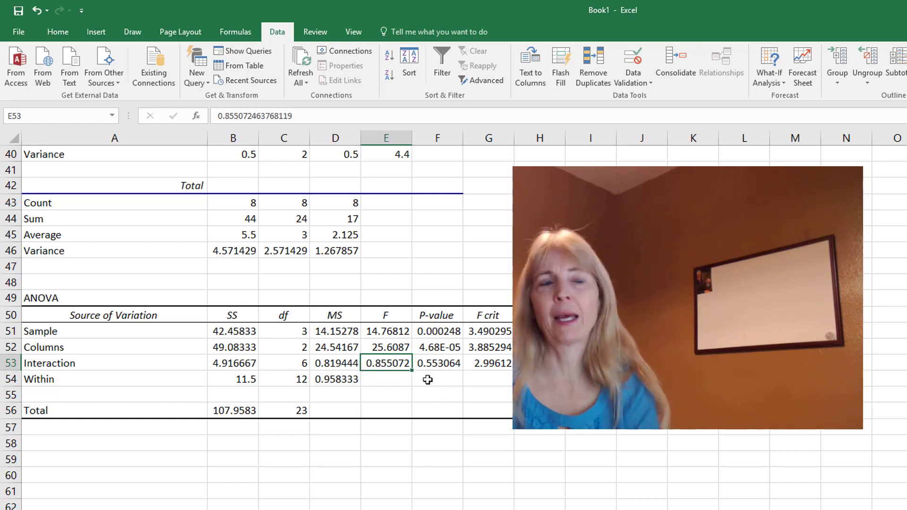
# Fill the Interaction row's F (0.855072) and F crit (2.99612) cells yellow.
pyautogui.click(58, 32)
pyautogui.click(194, 75)
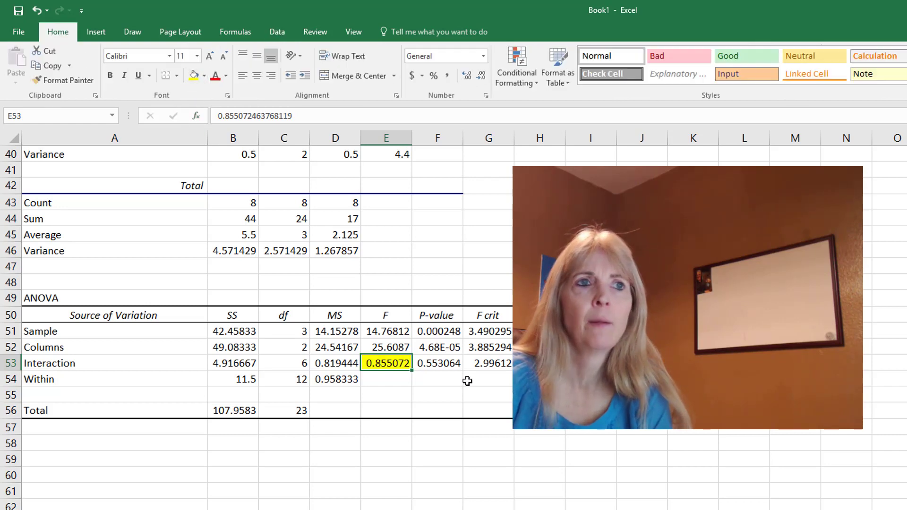
pyautogui.click(484, 363)
pyautogui.click(193, 76)
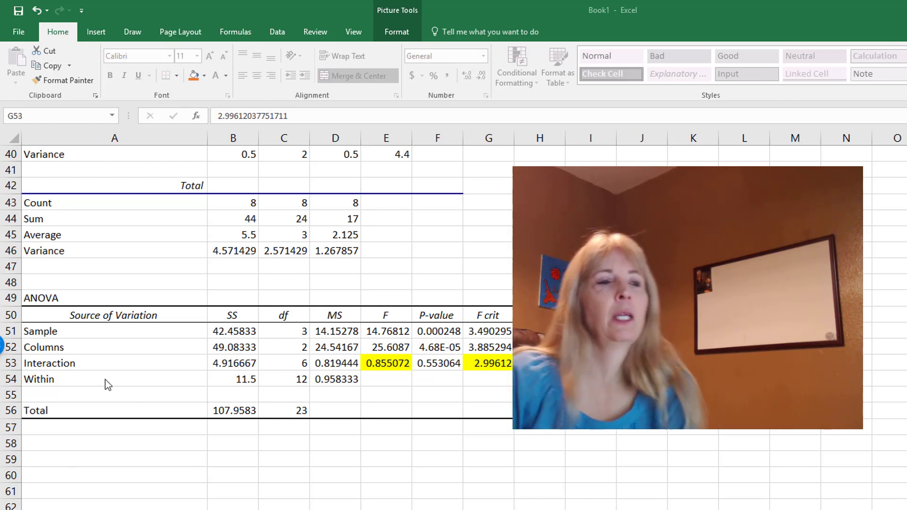
# Fill the Sample row's F crit (3.490295) and F (14.76812) cells light green.
pyautogui.press('Escape')
pyautogui.click(502, 333)
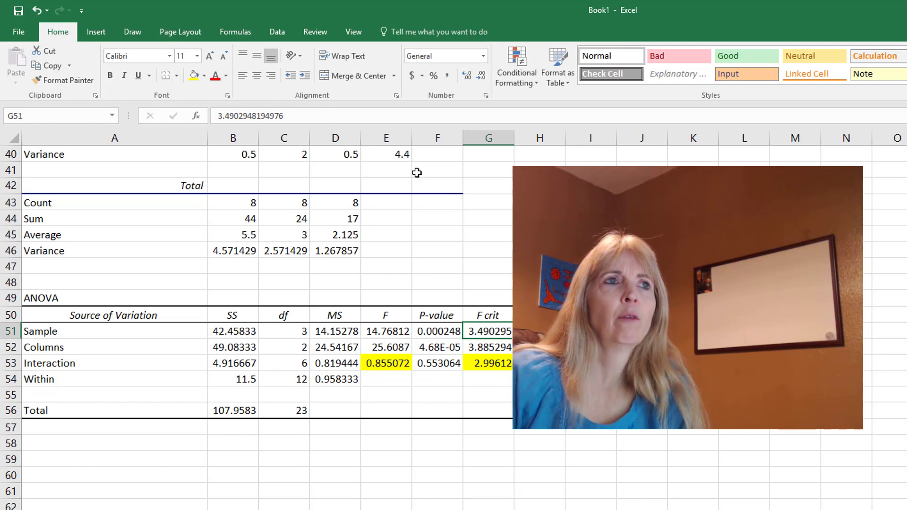
pyautogui.click(205, 76)
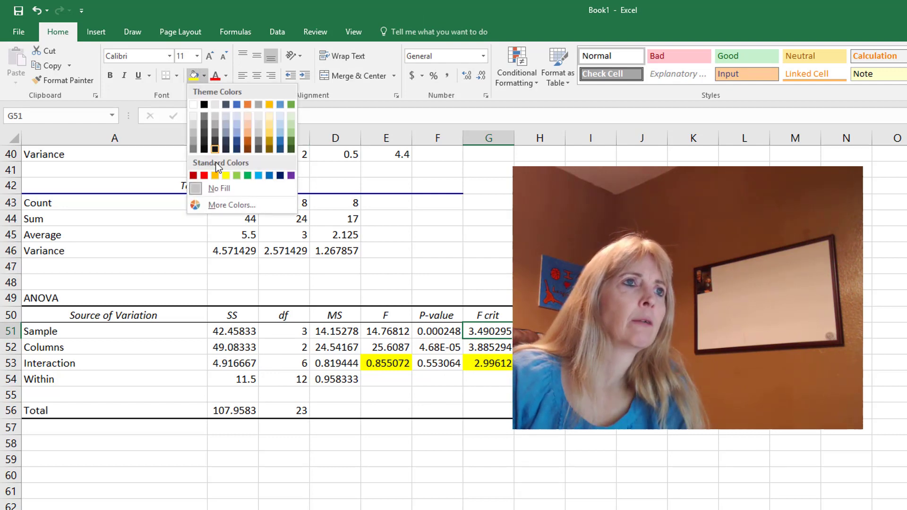
pyautogui.click(236, 176)
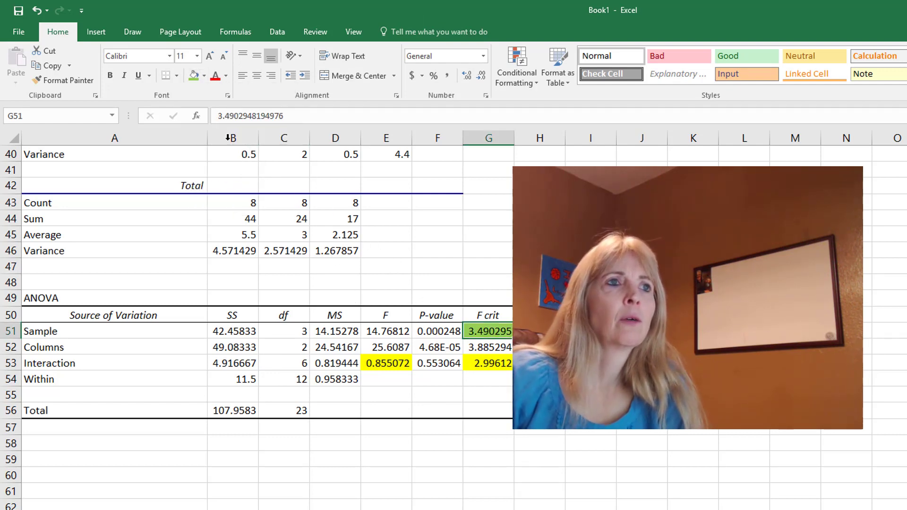
pyautogui.click(379, 332)
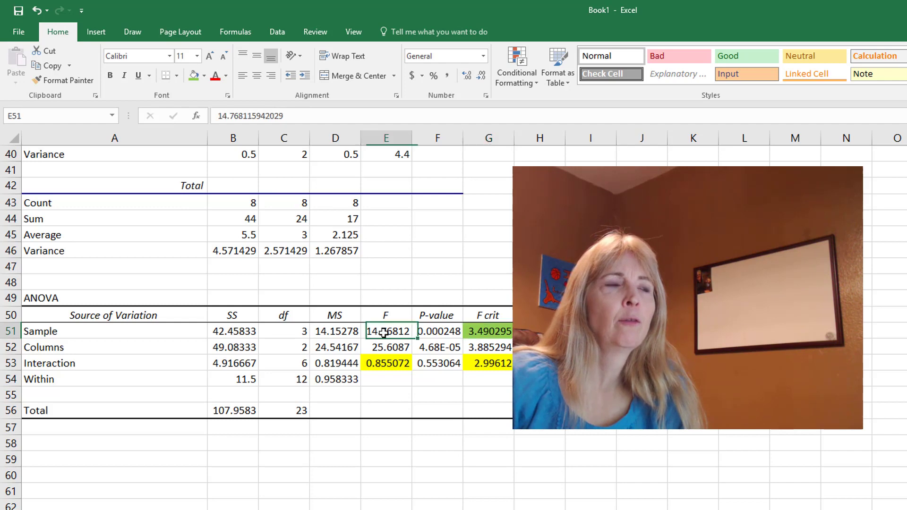
pyautogui.click(193, 79)
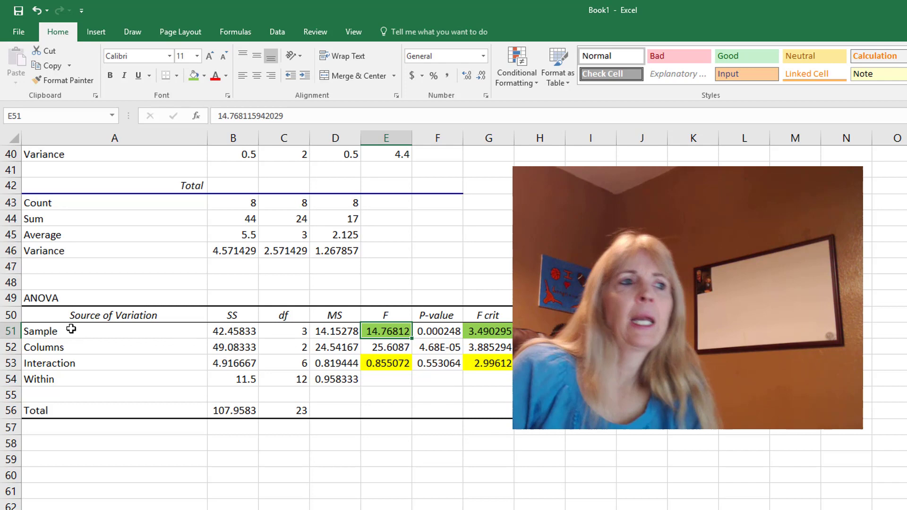
# Change the label in cell A51 from 'Sample' to 'Sample (Age)'.
pyautogui.click(49, 332)
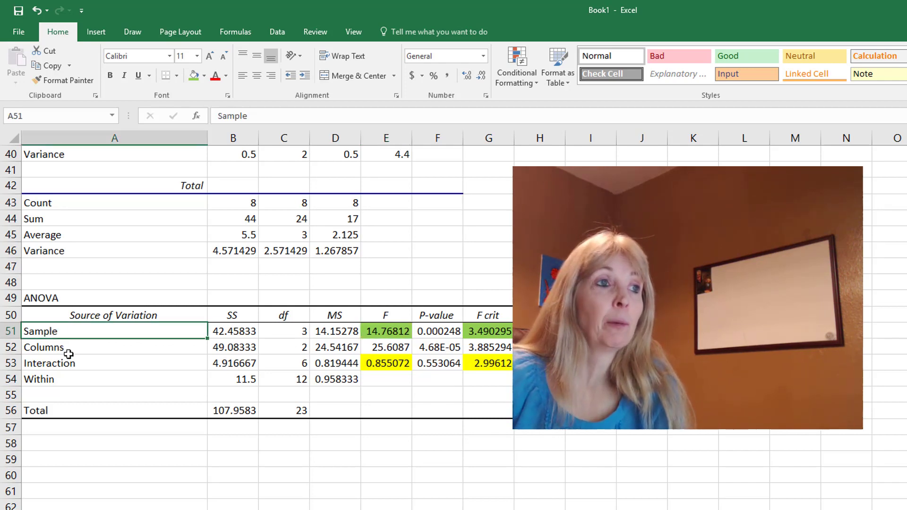
pyautogui.click(76, 360)
pyautogui.click(82, 332)
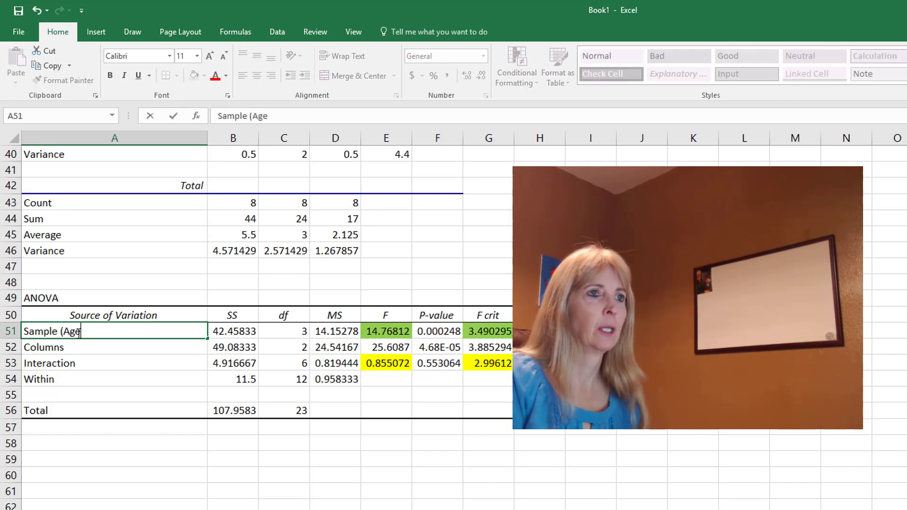
pyautogui.press('Return')
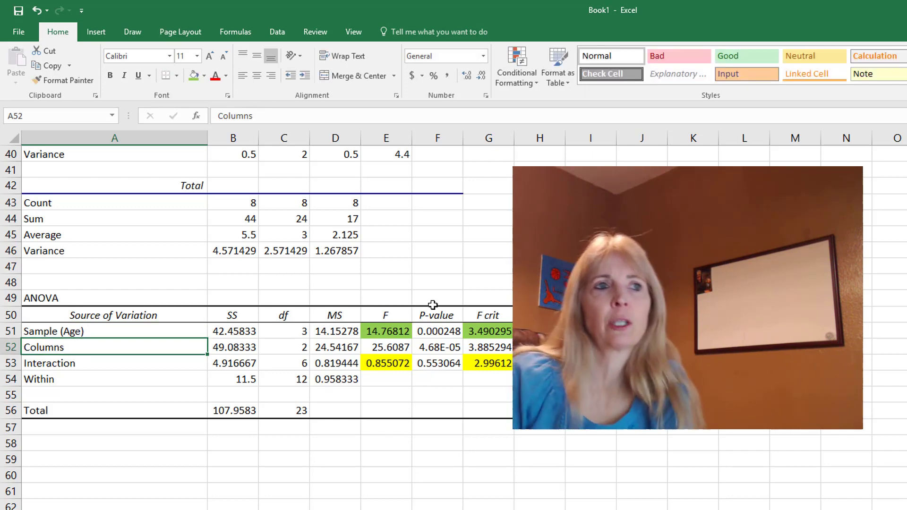
pyautogui.click(381, 327)
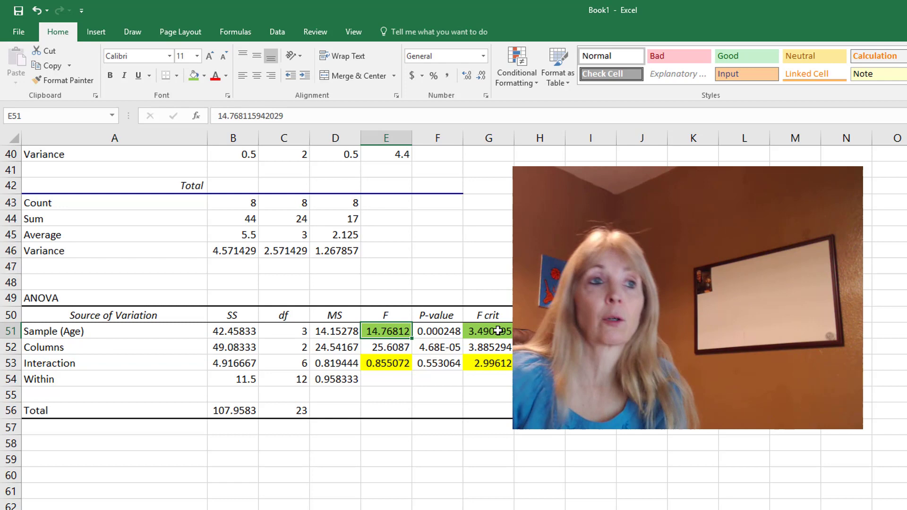
# Apply red font to the Columns row's F (25.6087) and F crit (3.885294) values.
pyautogui.click(447, 333)
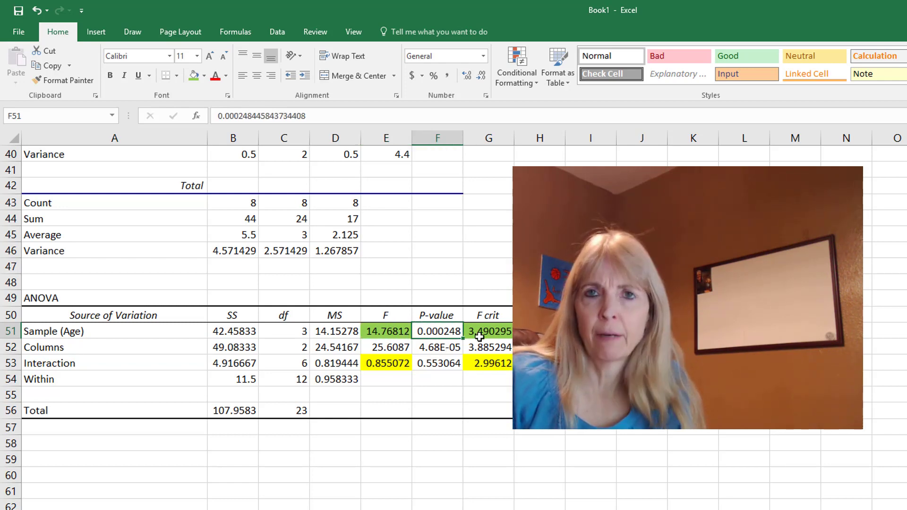
pyautogui.click(378, 329)
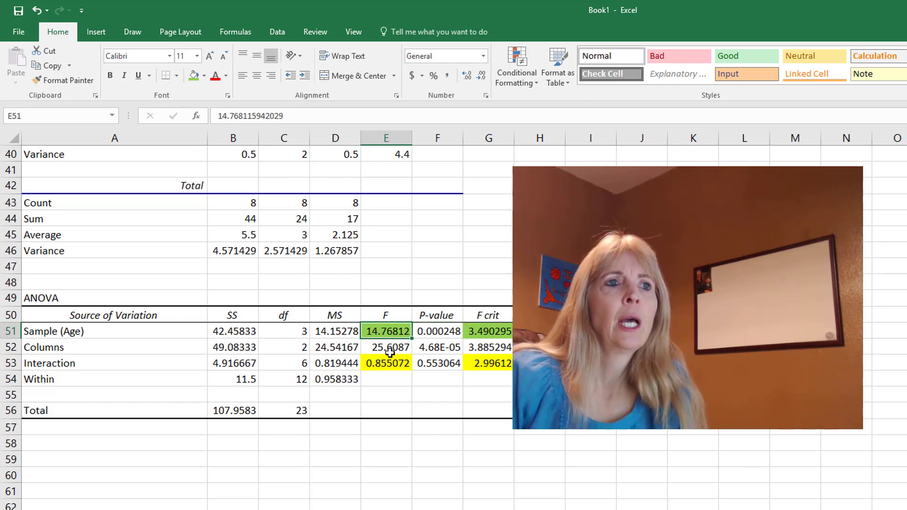
pyautogui.click(388, 348)
pyautogui.click(215, 76)
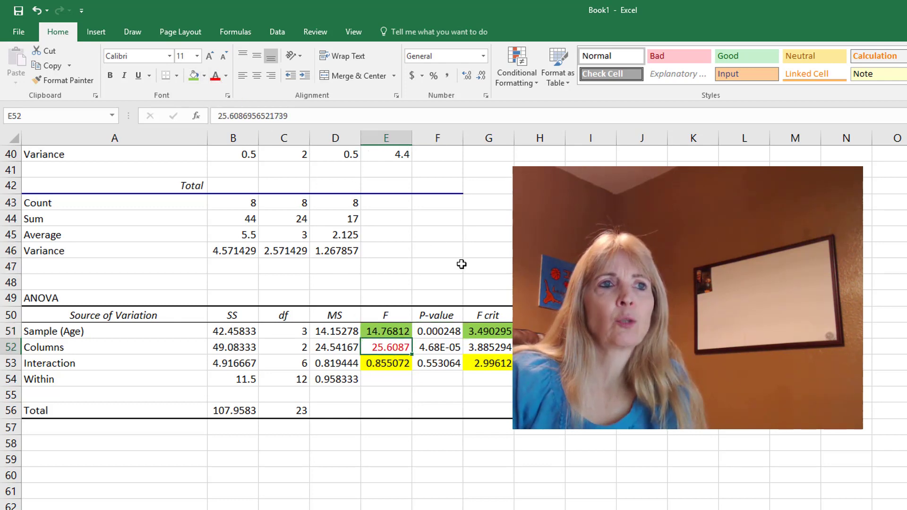
pyautogui.click(490, 348)
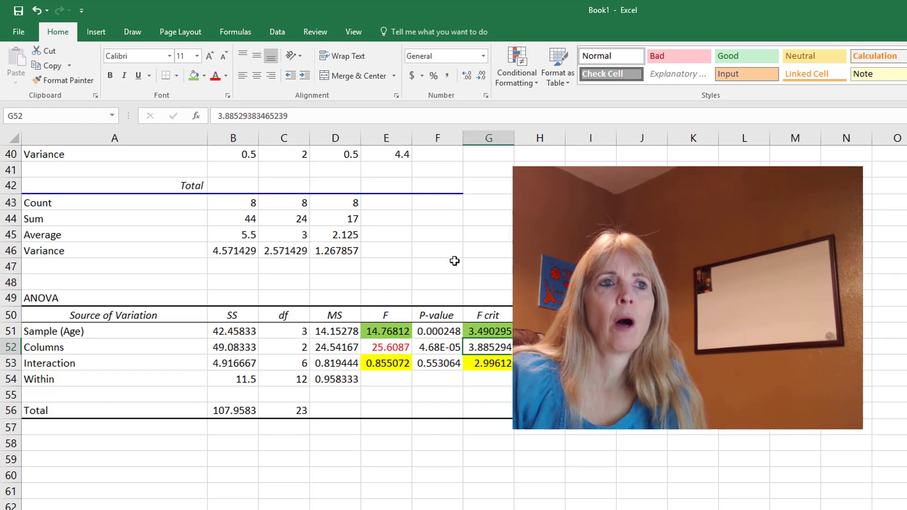
pyautogui.click(215, 75)
pyautogui.scroll(1, 581, 436)
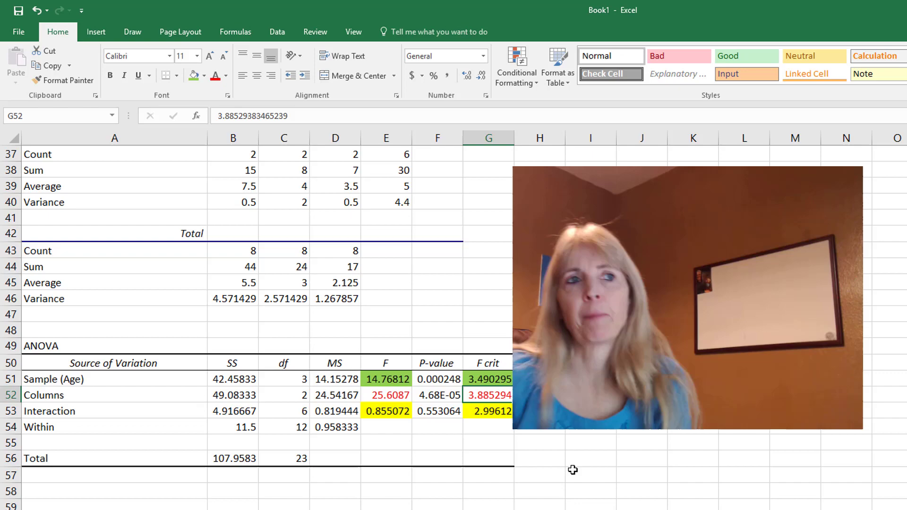
pyautogui.scroll(7, 438, 326)
pyautogui.scroll(5, 438, 325)
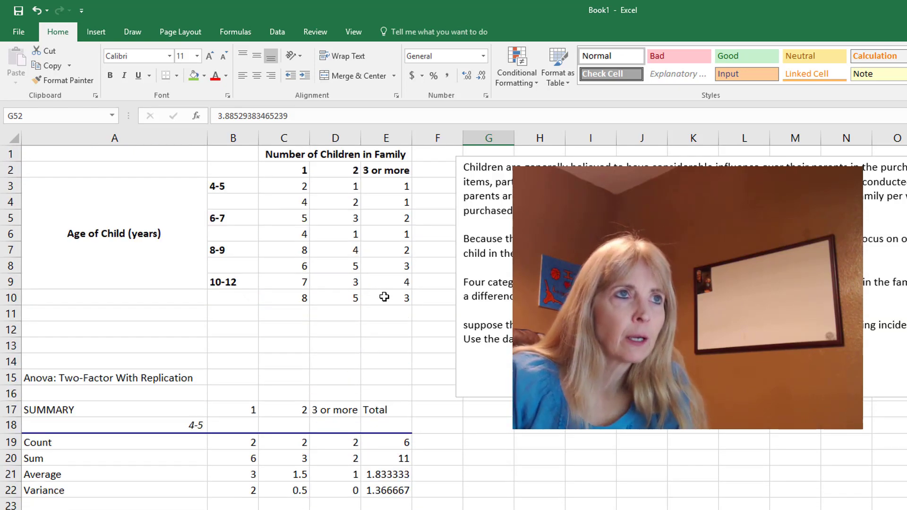
pyautogui.scroll(-7, 469, 393)
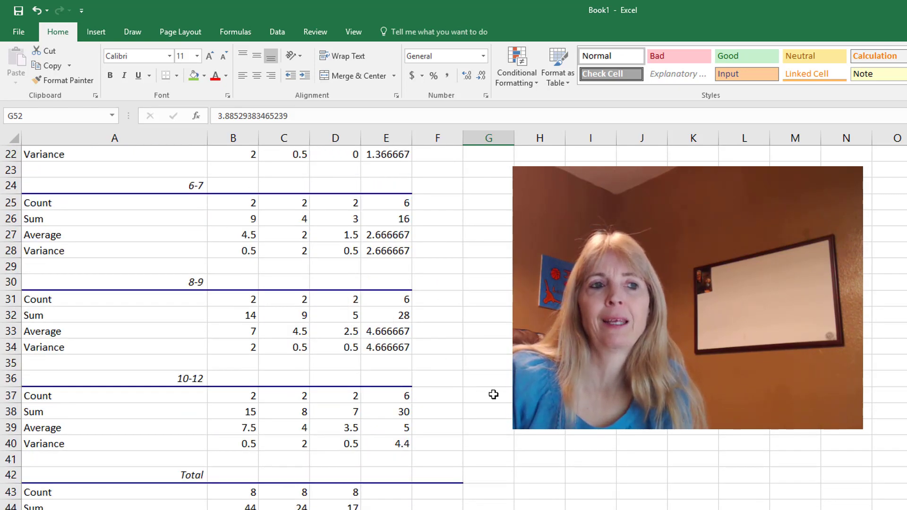
pyautogui.scroll(7, 493, 394)
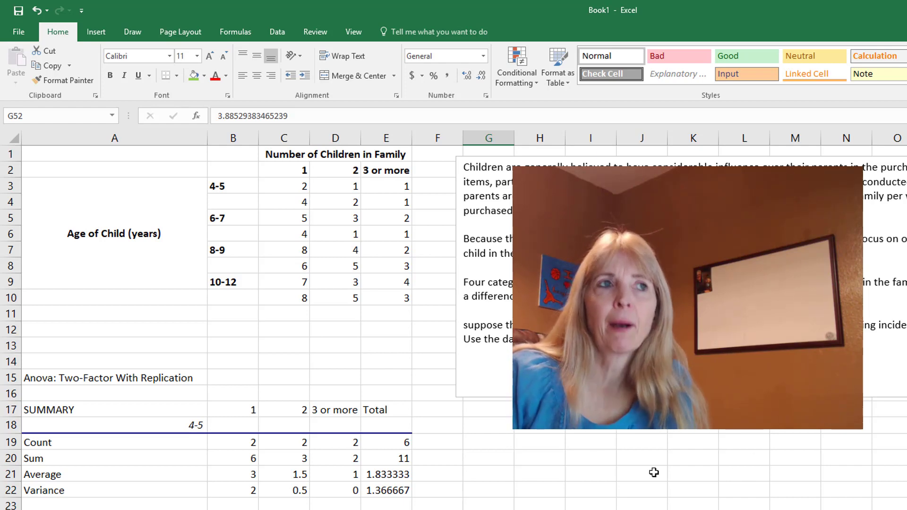
pyautogui.scroll(-11, 571, 480)
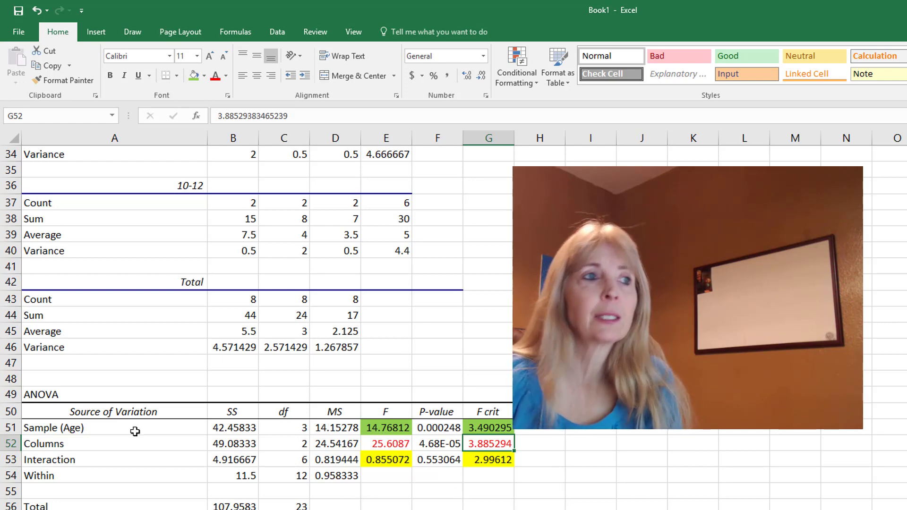
pyautogui.click(399, 443)
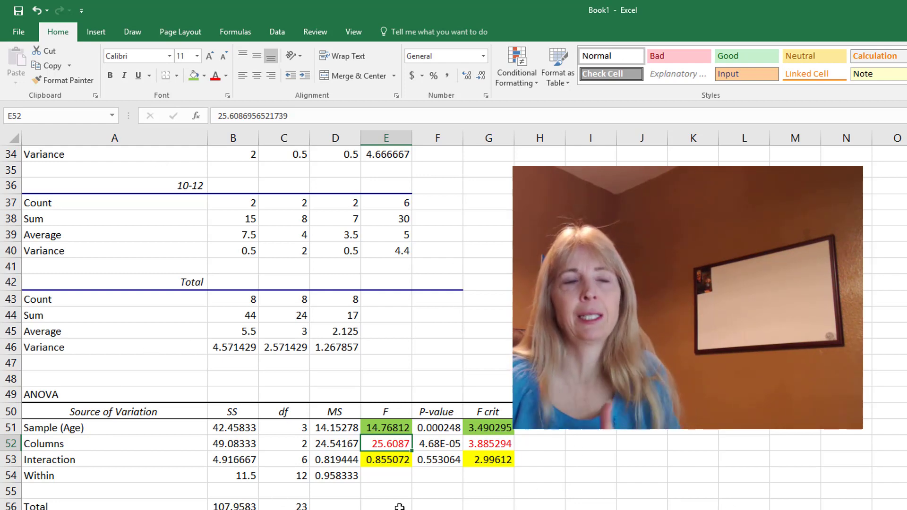
pyautogui.scroll(11, 399, 506)
pyautogui.click(181, 156)
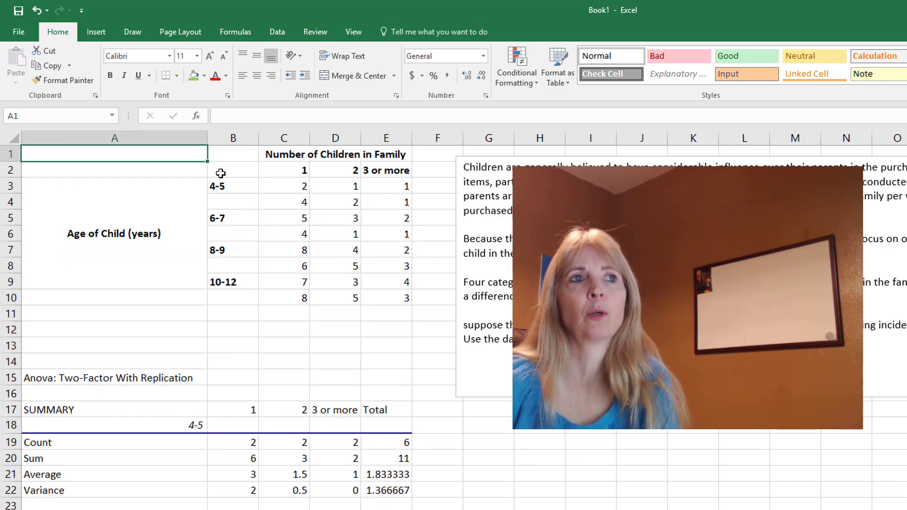